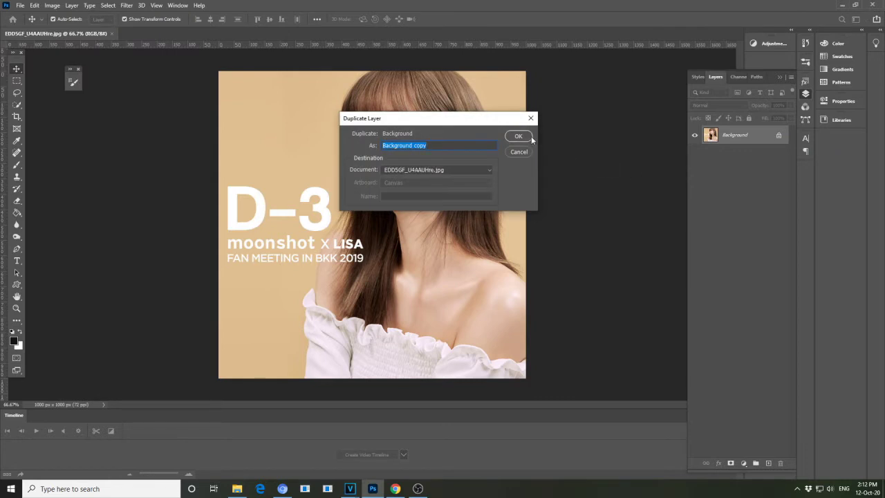
Duplicate the Background layer as Background copy and select the whole white blouse on the copy with the Quick Selection tool
click(528, 136)
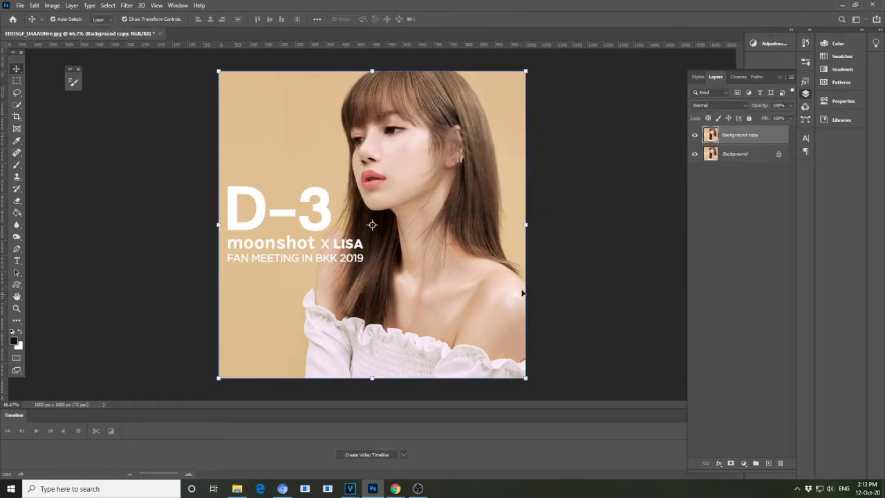
click(17, 105)
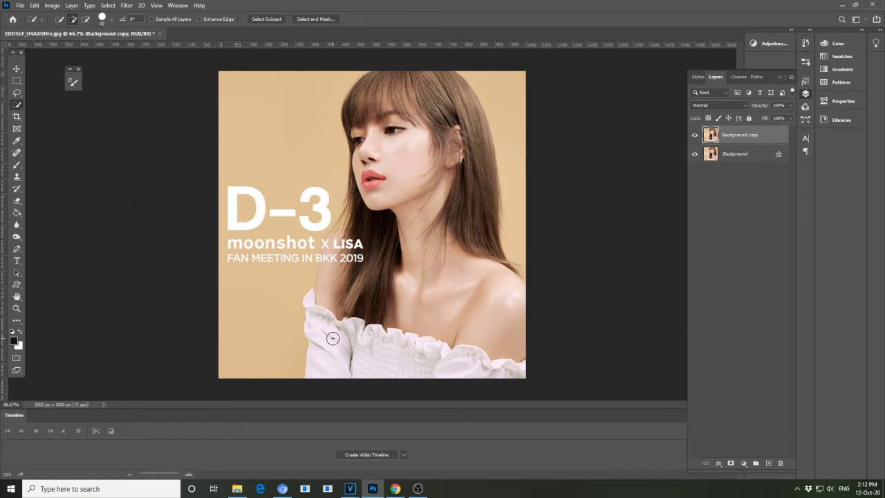
mouse_move(349, 337)
mouse_down()
mouse_move(382, 344)
mouse_move(374, 330)
mouse_move(392, 347)
mouse_move(530, 367)
mouse_up()
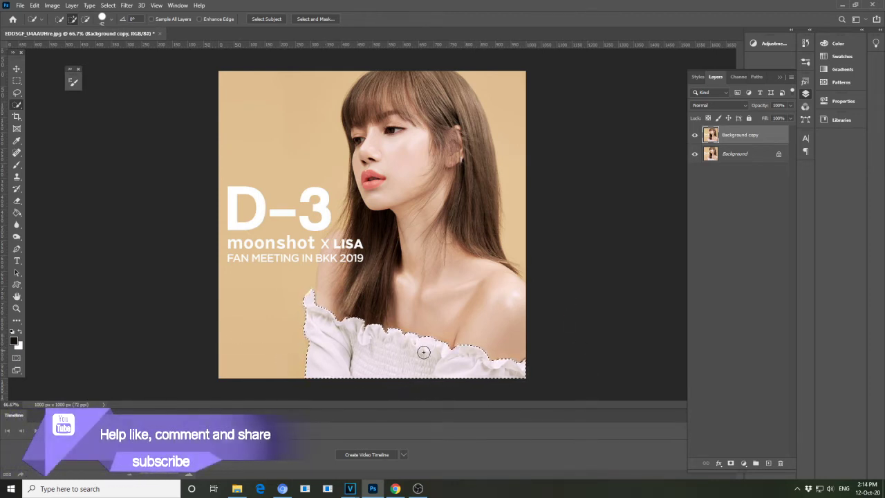
Add a Solid Color fill layer in near-black #171312 over the selected blouse
click(743, 463)
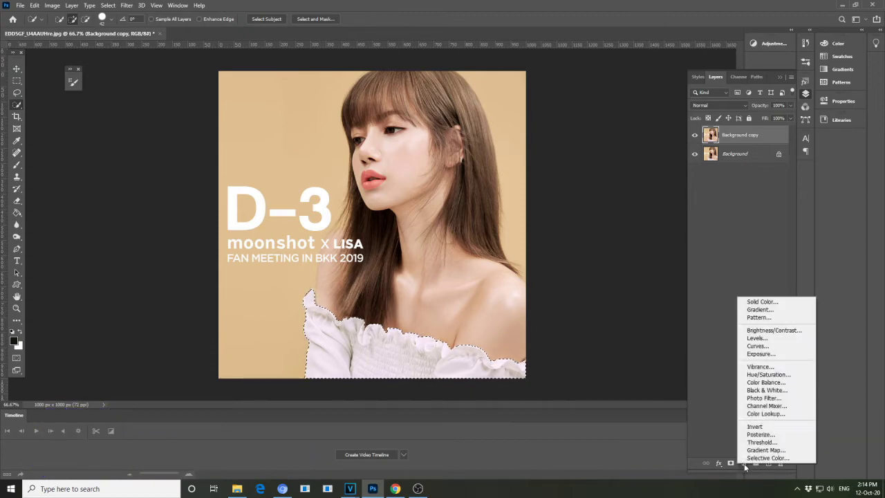
click(753, 302)
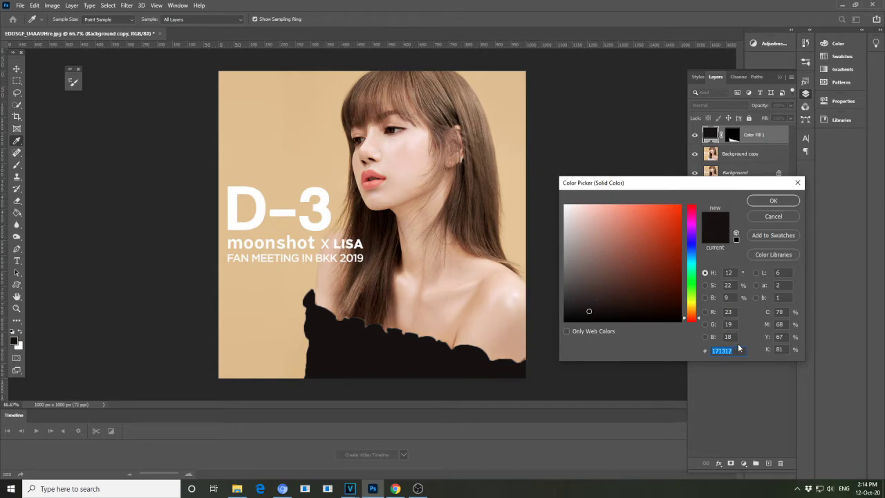
click(764, 200)
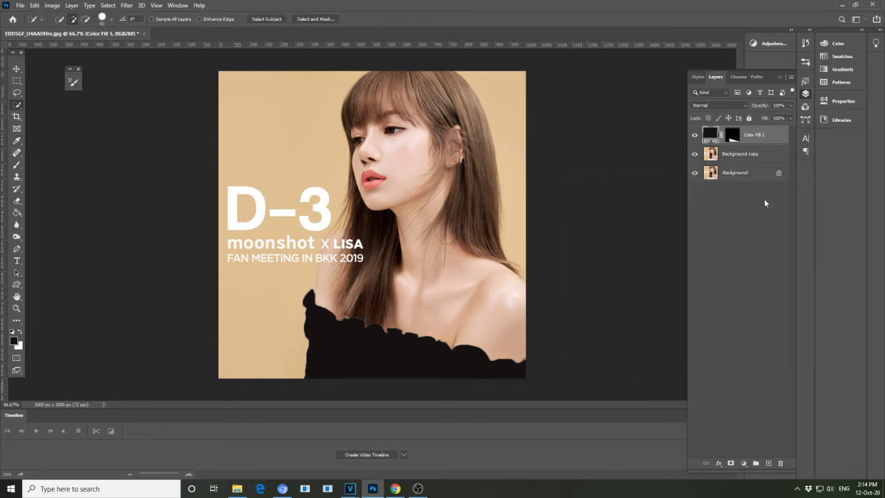
Set the blend mode of the blouse's color fill layer to Multiply
click(743, 104)
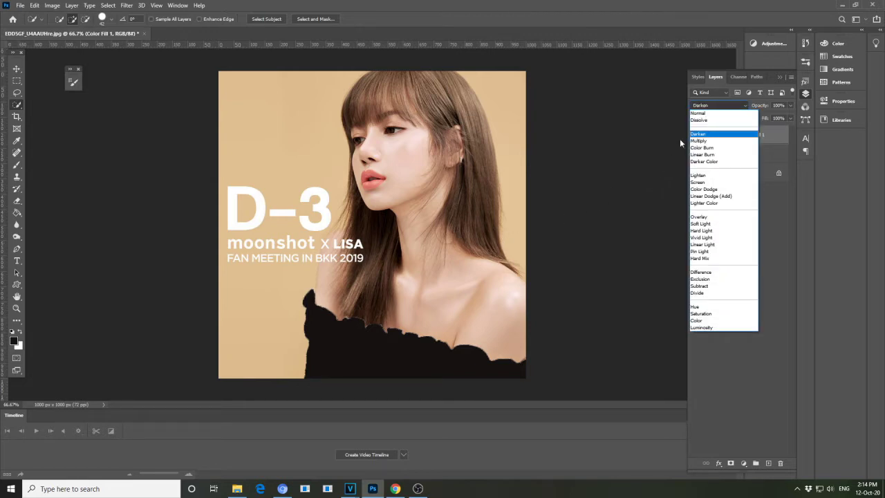
key(Escape)
click(736, 139)
click(743, 105)
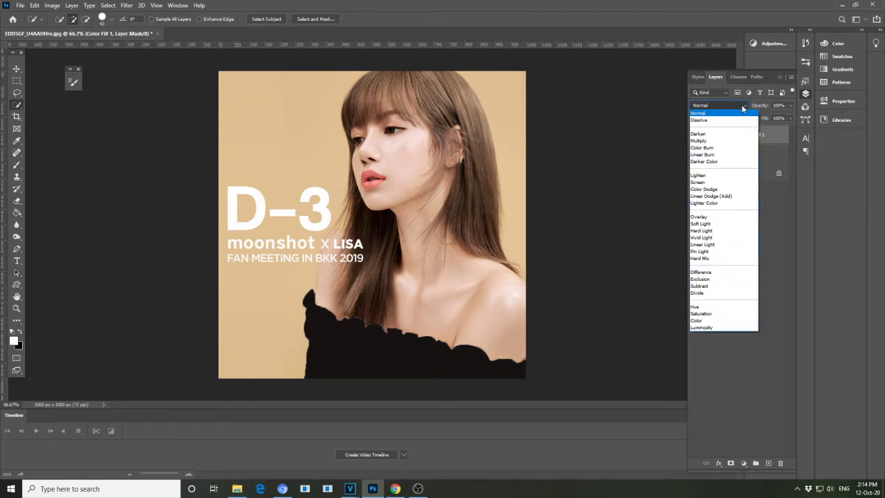
click(701, 142)
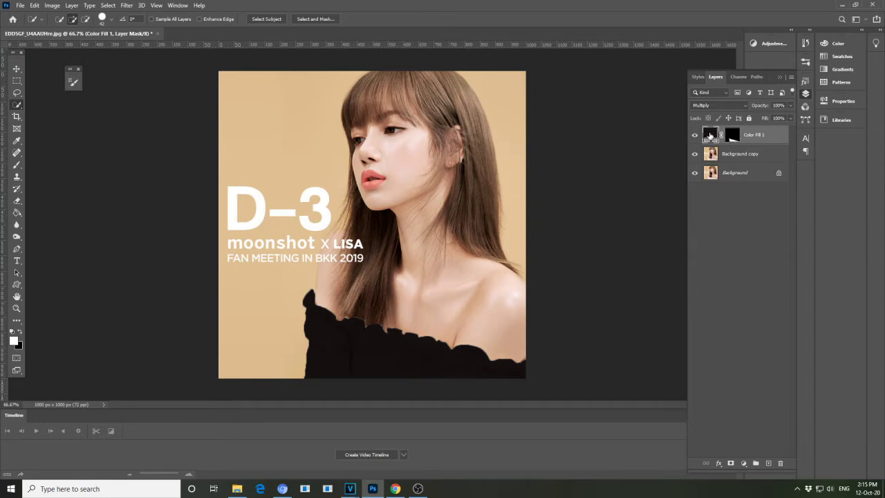
Try several reds and purples for the blouse's fill layer and set its color to purple #582ab6
double_click(709, 136)
mouse_move(614, 262)
mouse_down()
mouse_move(615, 274)
mouse_move(635, 238)
mouse_up()
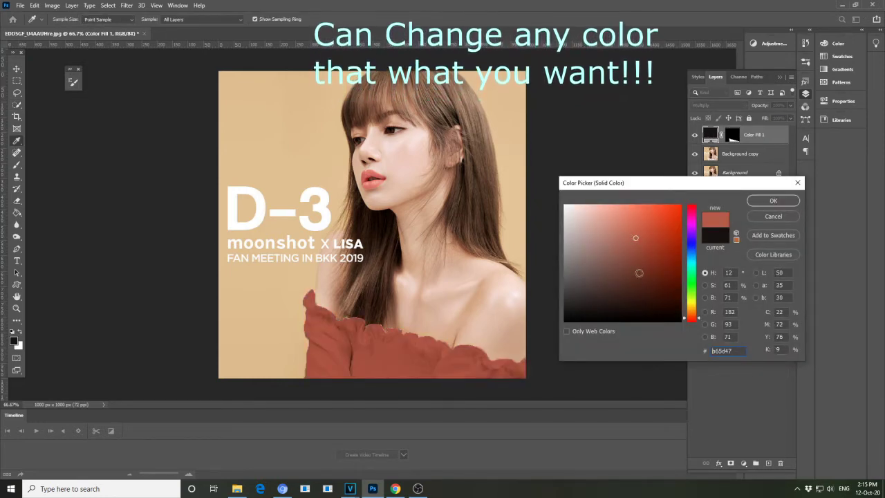
click(674, 225)
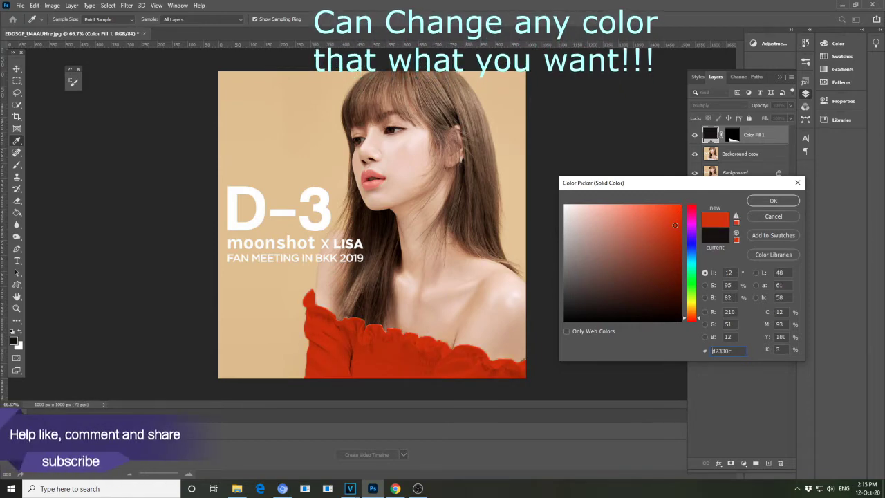
click(691, 237)
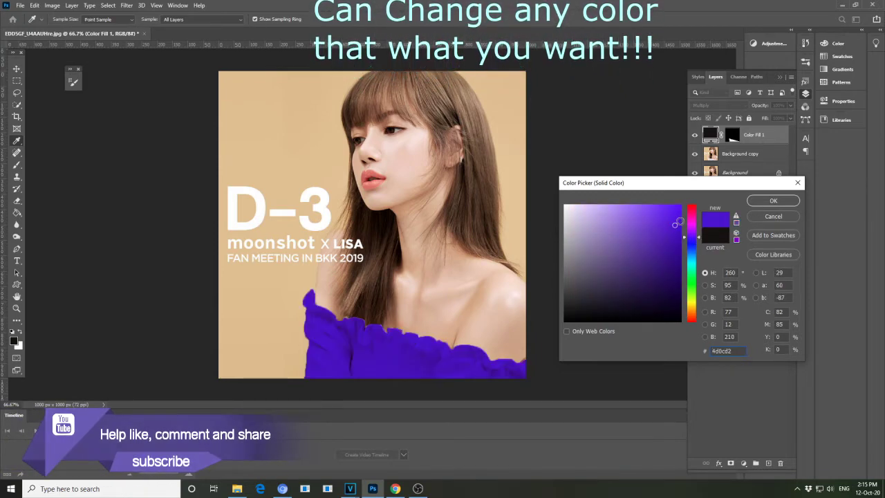
click(634, 231)
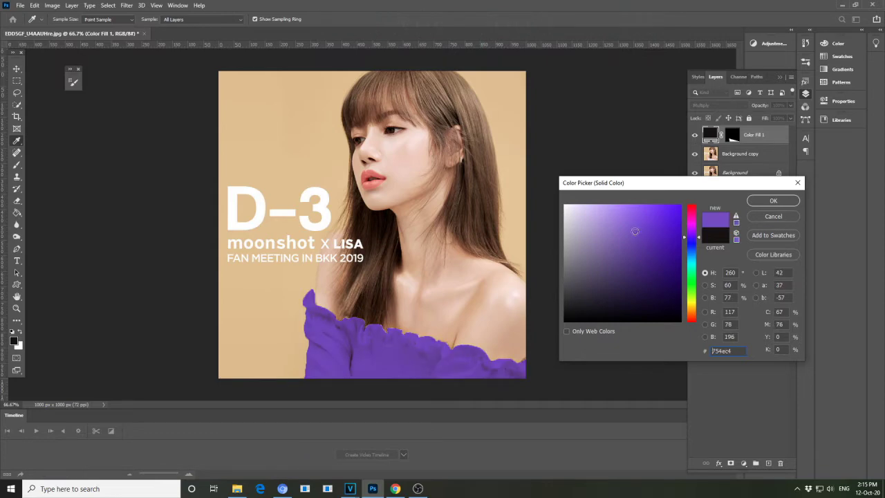
click(644, 227)
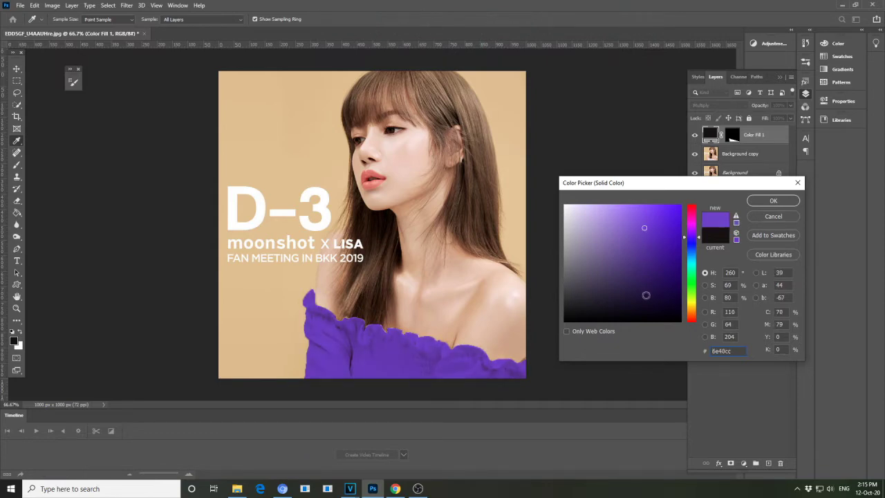
click(655, 293)
click(652, 251)
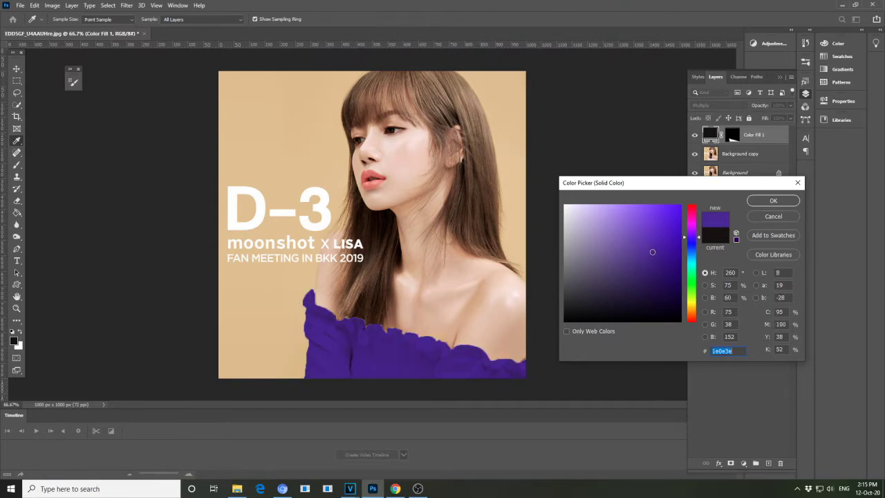
click(654, 238)
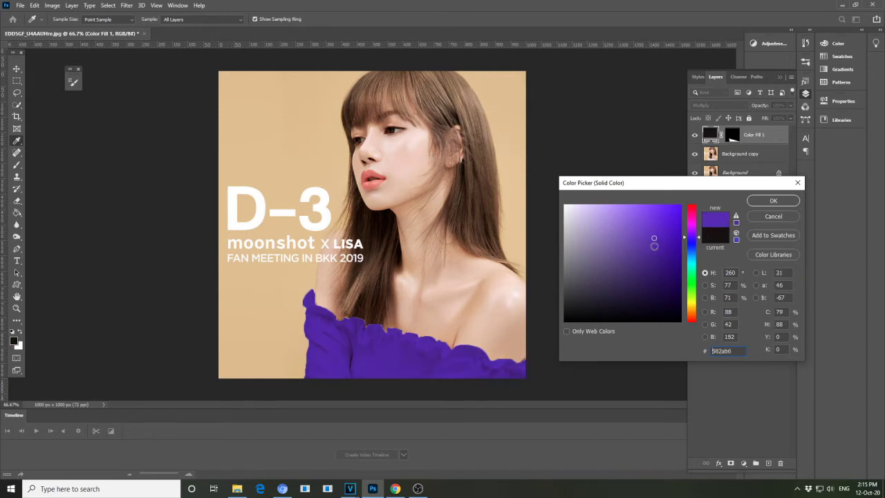
click(769, 201)
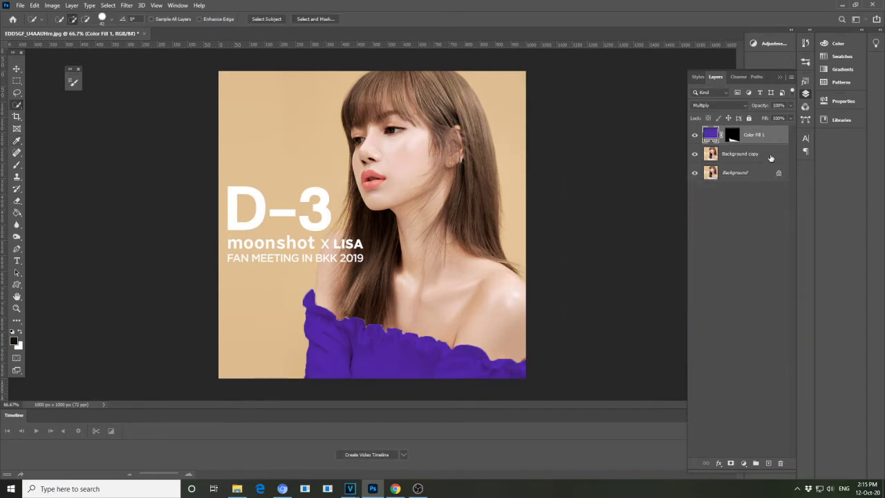
Add a Curves adjustment layer above the color fill and undock and enlarge its properties to show more of the graph
click(744, 462)
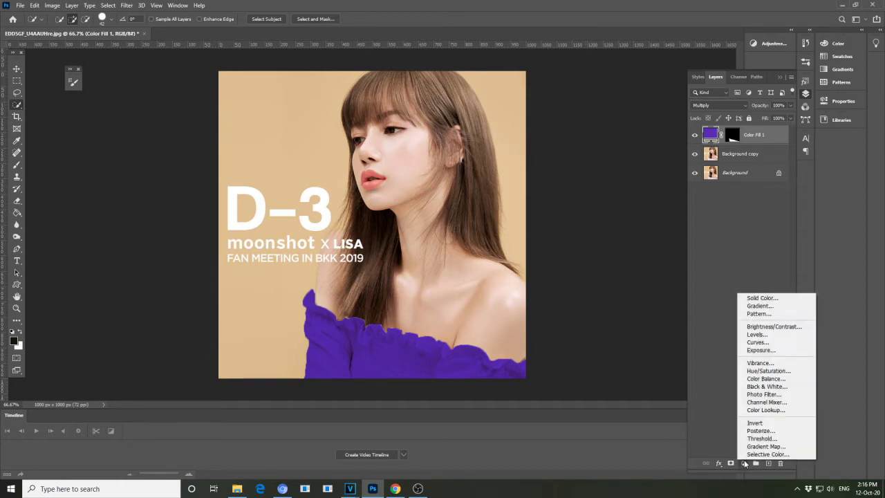
click(756, 342)
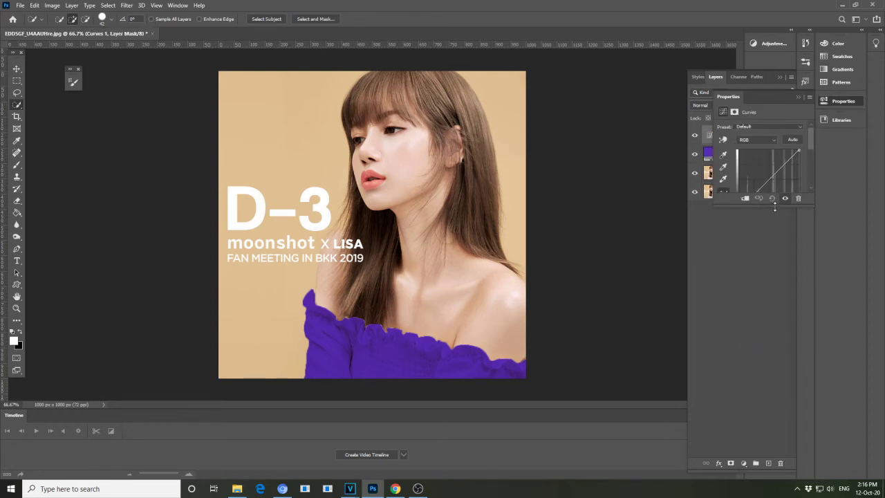
drag(774, 98, 761, 238)
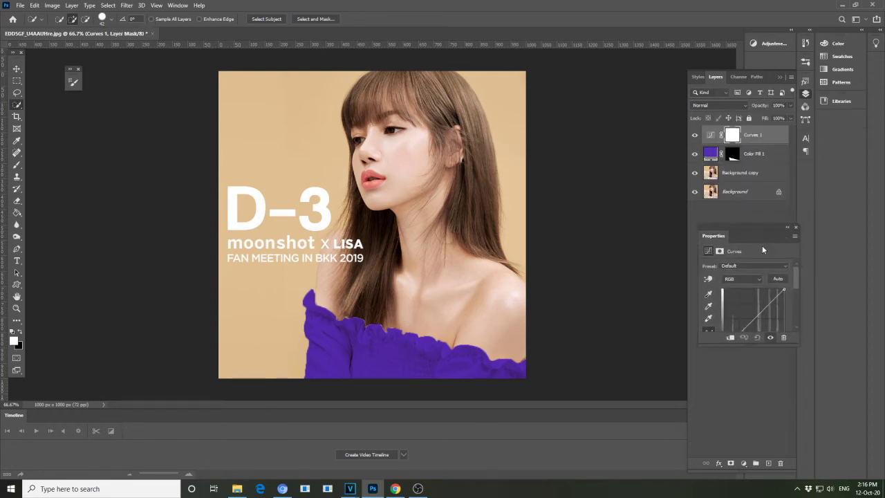
drag(762, 344, 761, 395)
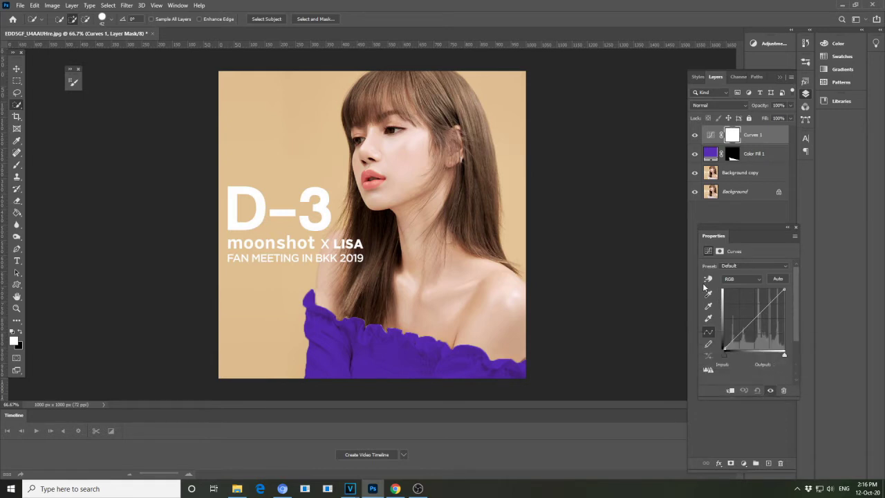
drag(695, 279, 635, 279)
Add control points to the RGB curve by sampling the blouse with the on-image adjustment tool, then return to Quick Selection
click(643, 280)
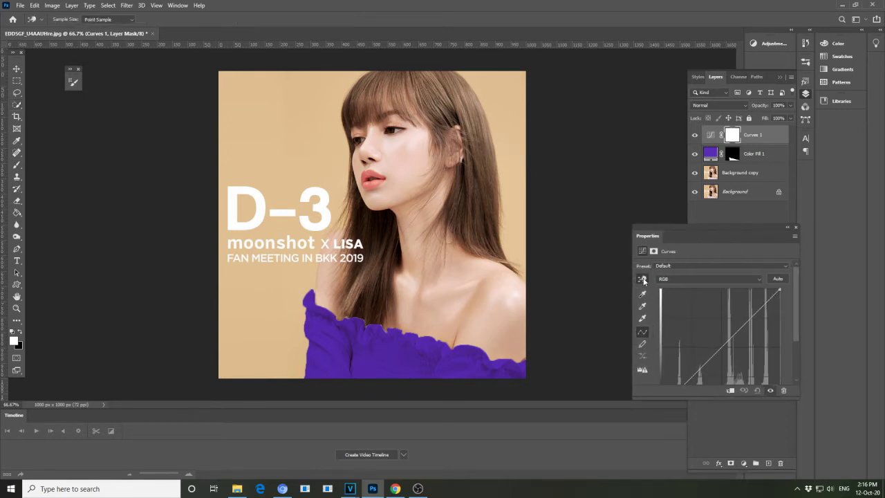
click(343, 323)
key(w)
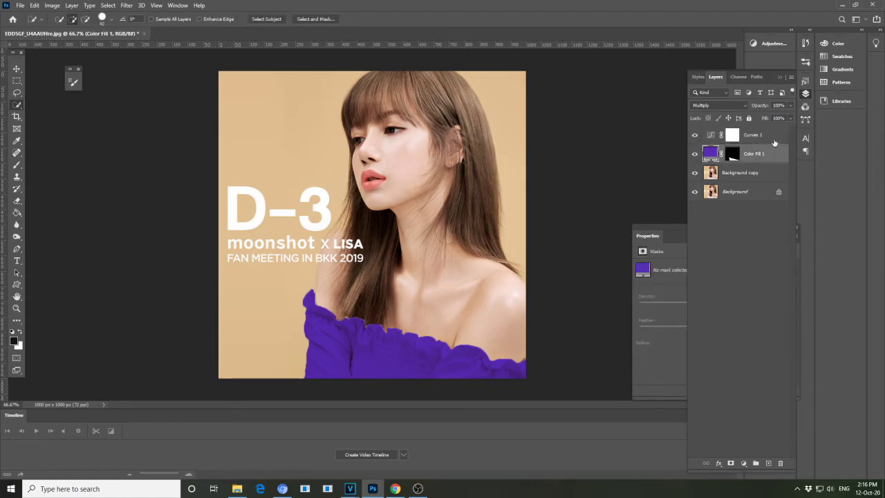
Group the Curves and color fill layers, and move the blouse mask from the fill layer onto the group
shift+click(757, 154)
click(754, 463)
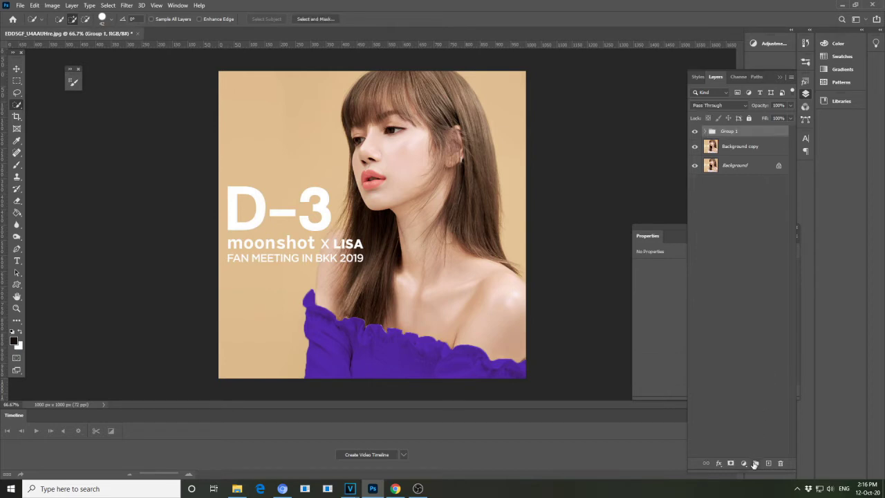
click(706, 131)
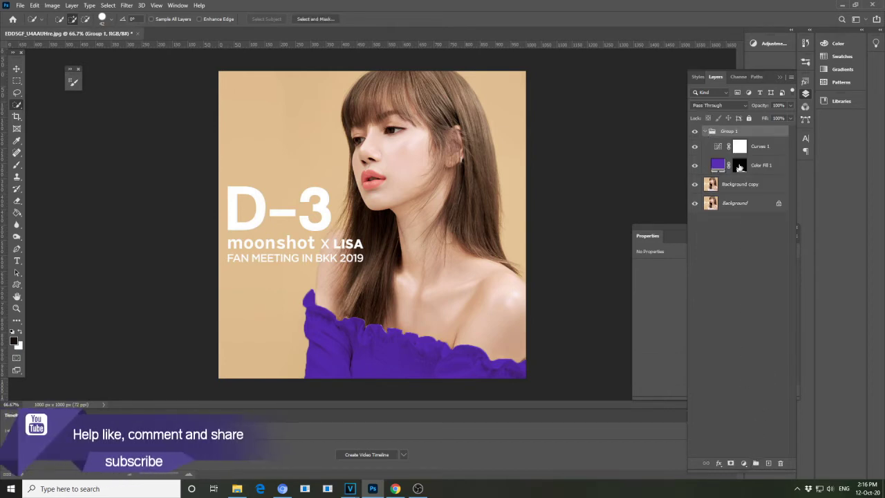
click(739, 166)
drag(739, 170, 733, 133)
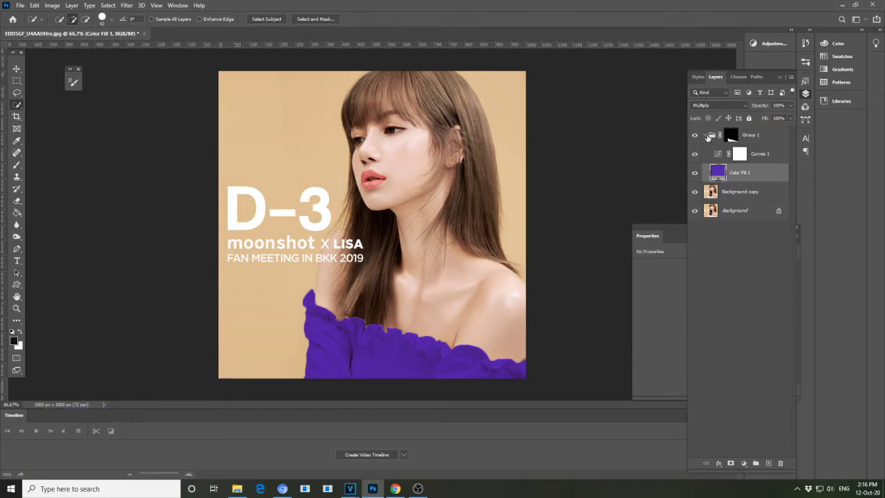
click(706, 134)
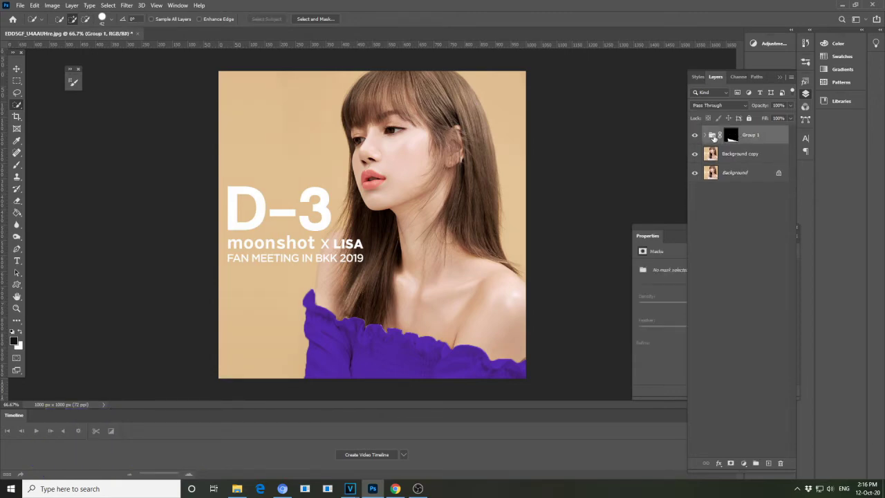
double_click(714, 137)
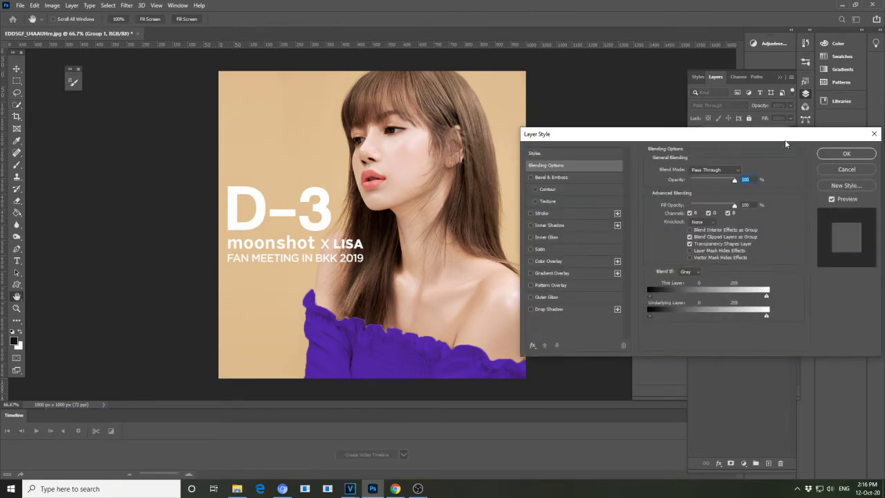
click(874, 134)
click(731, 136)
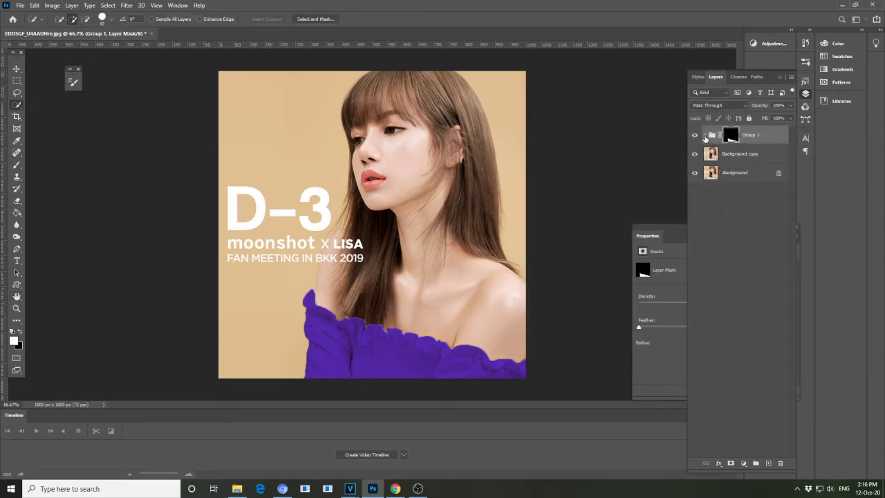
Reshape the RGB curve of the group's Curves layer, lowering the shadow point and raising the midtone point for stronger blouse contrast
click(705, 135)
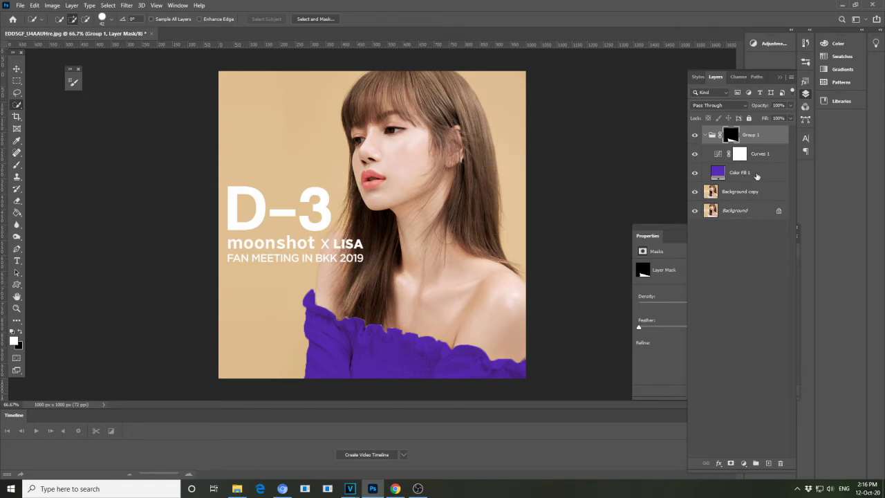
click(756, 175)
click(720, 154)
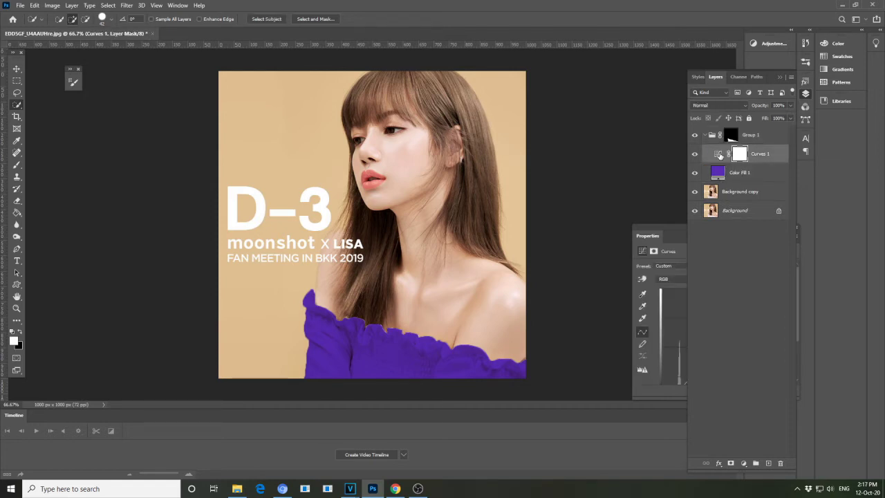
click(718, 154)
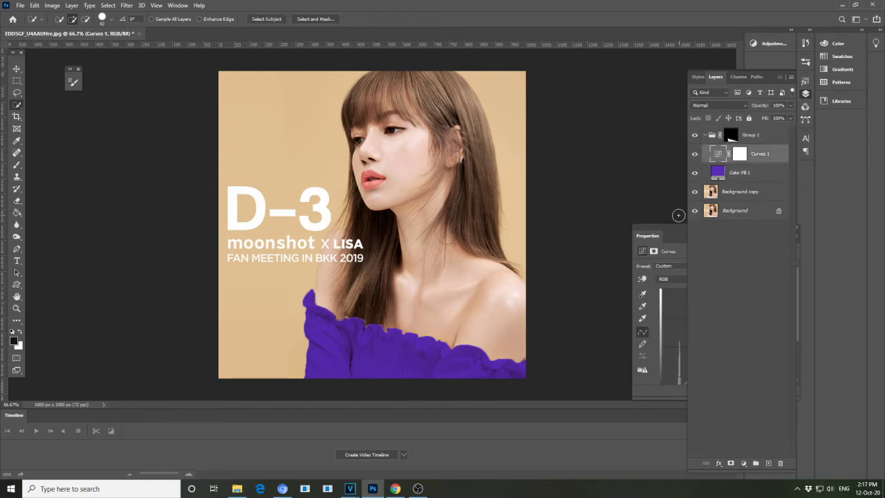
click(678, 226)
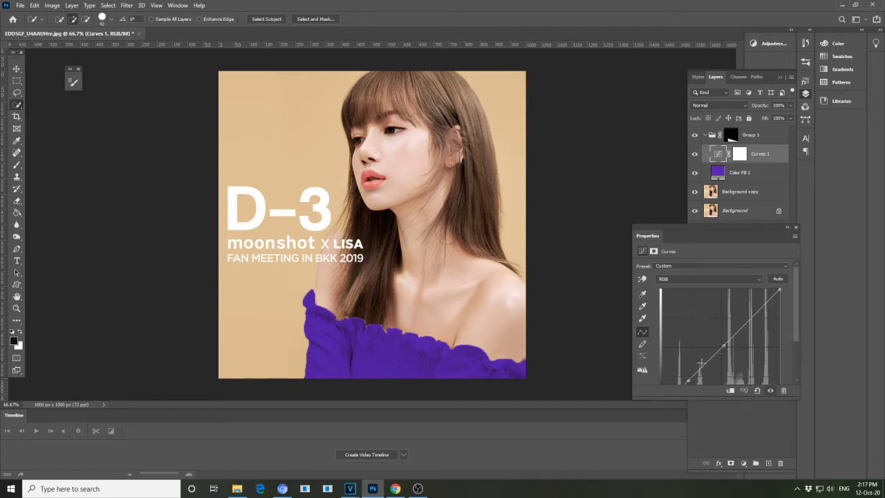
drag(688, 379, 696, 380)
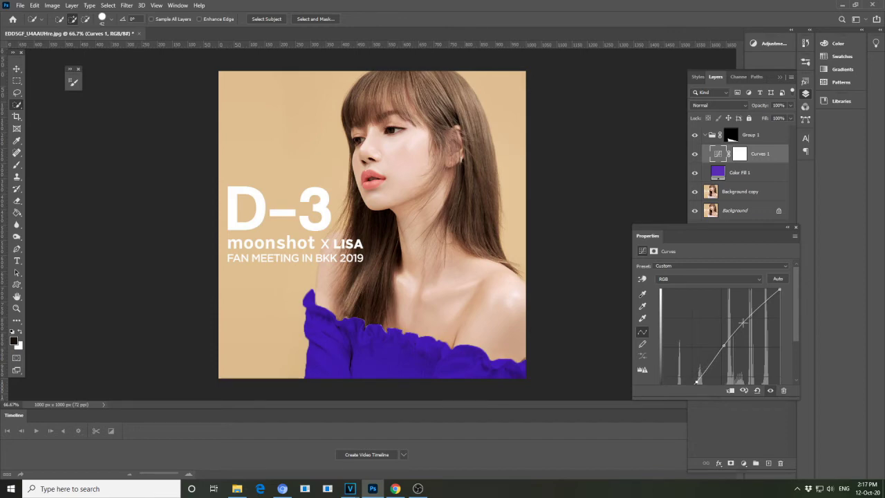
drag(728, 344, 719, 339)
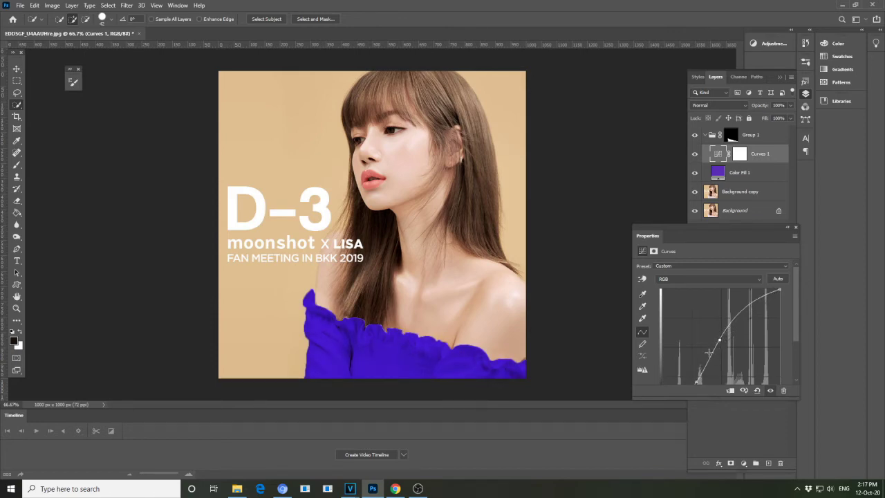
Refine the RGB curve with extra points, lowering the shadow and midtone sections to deepen the blouse folds, and collapse the Curves properties
mouse_move(710, 357)
mouse_down()
mouse_move(701, 350)
mouse_move(707, 340)
mouse_move(714, 353)
mouse_up()
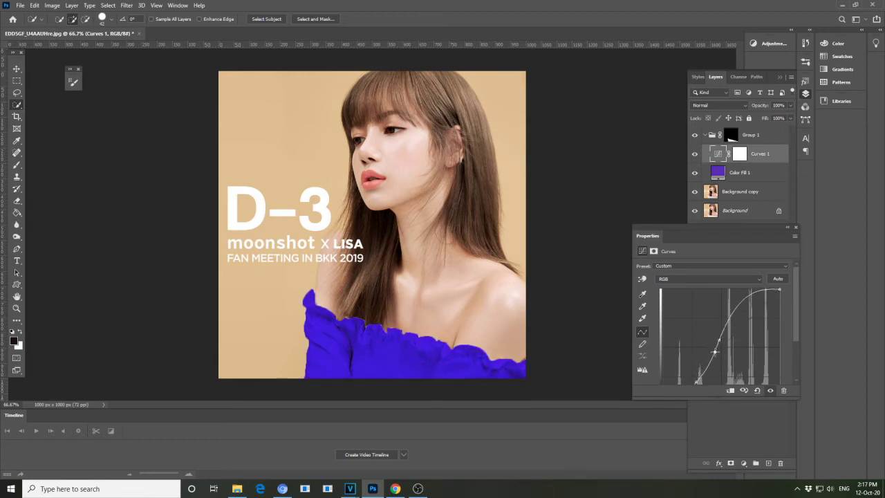
drag(725, 319, 706, 381)
drag(736, 327, 739, 329)
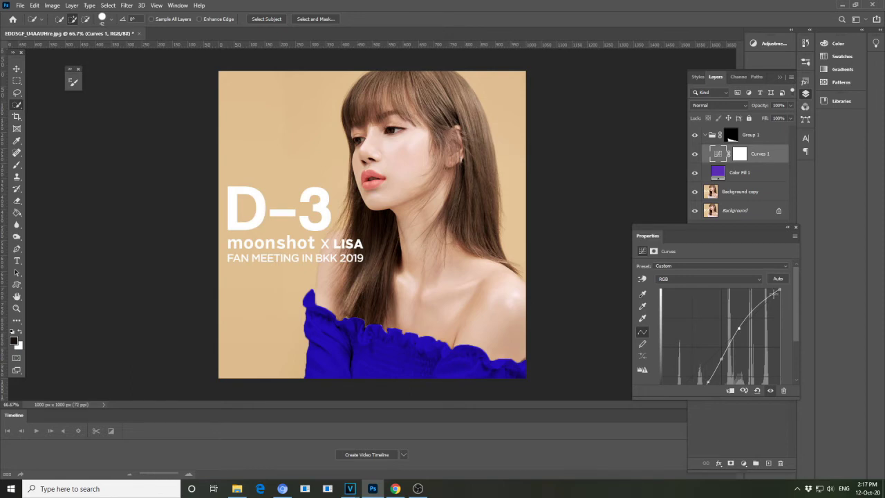
click(752, 316)
drag(752, 317, 734, 331)
double_click(788, 239)
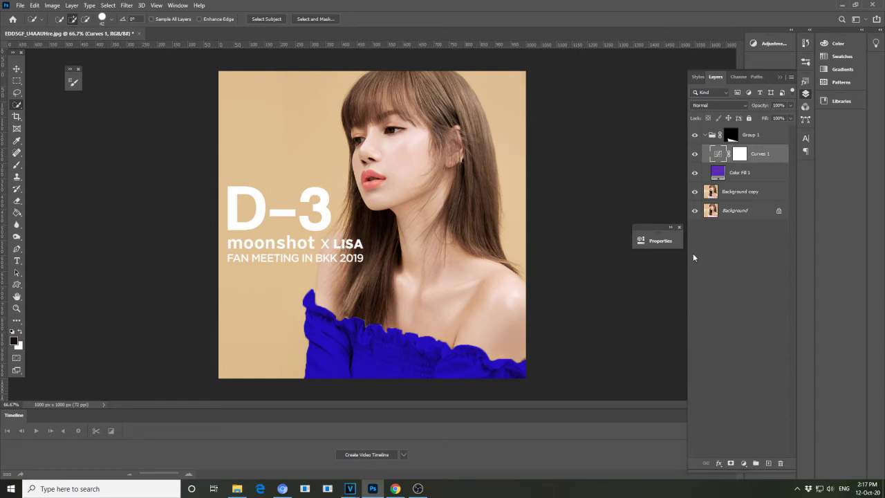
Toggle the visibility of the color fill layer inside the group to compare the white and recolored blouse
click(694, 172)
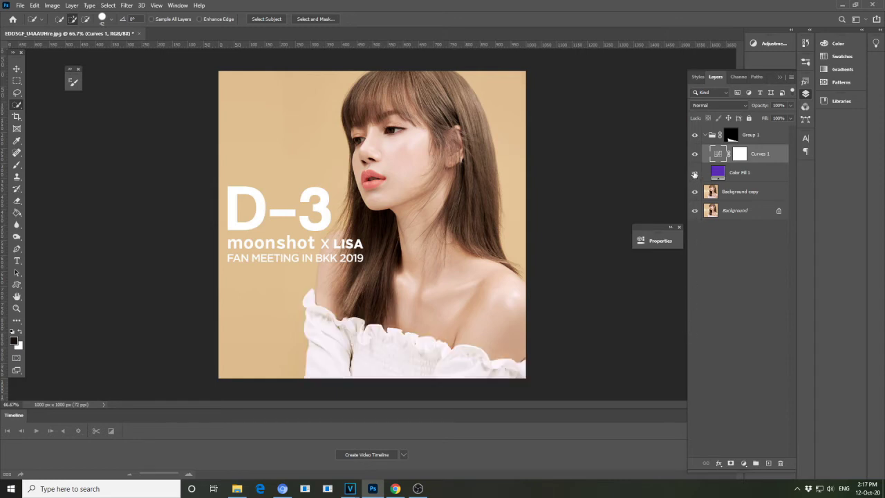
click(695, 173)
click(694, 174)
click(694, 173)
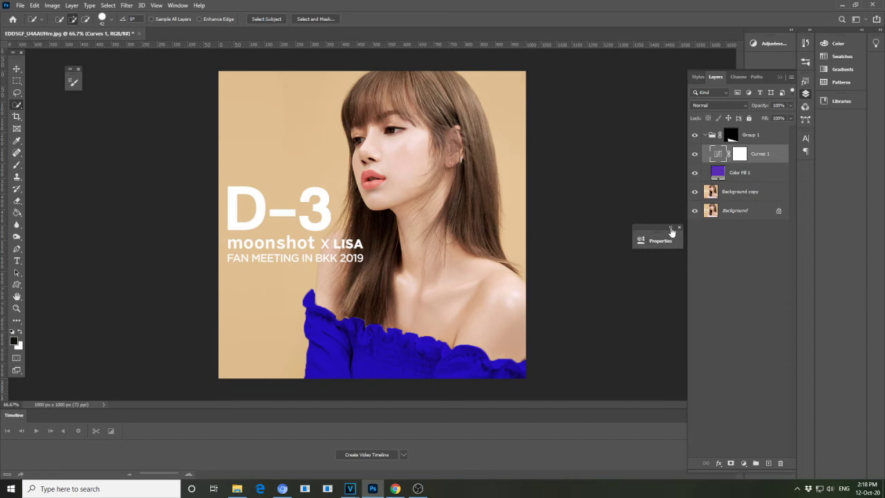
Open the fill layer's color for editing and try lighter purples on the blouse, including c7b3f1, 9474d6 and a muted grayish purple
double_click(722, 175)
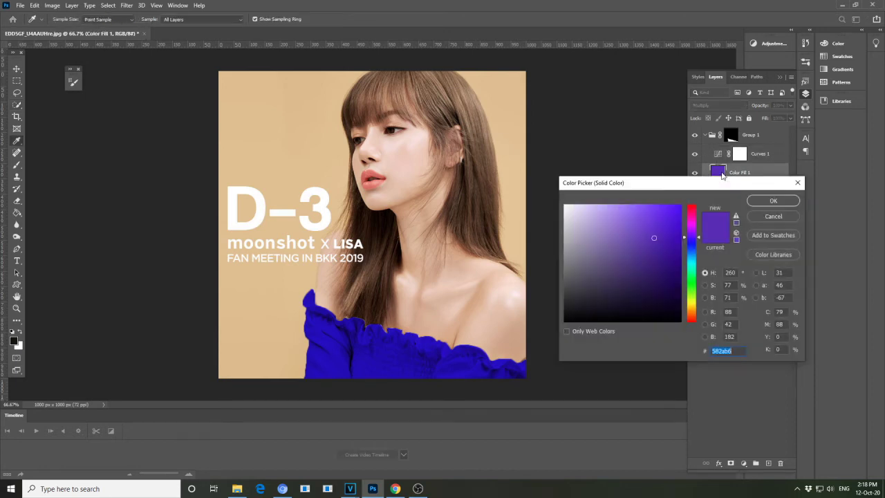
click(637, 228)
click(640, 251)
click(588, 221)
click(593, 211)
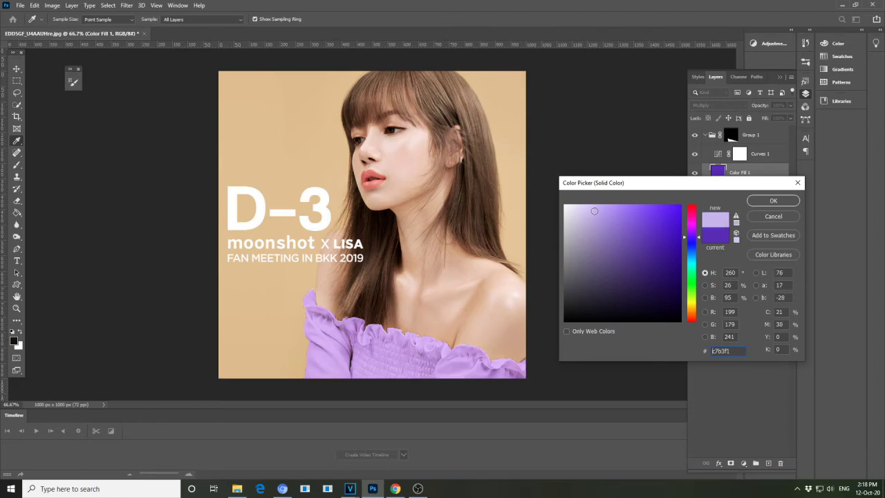
click(615, 216)
click(617, 222)
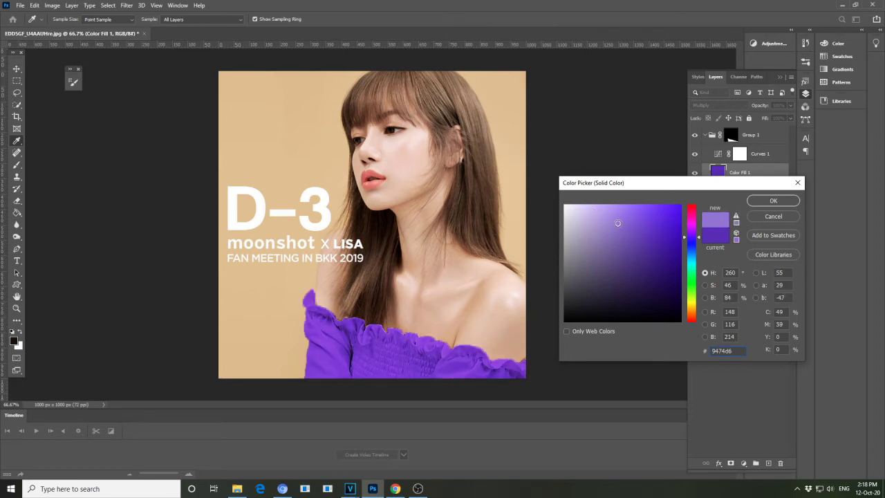
click(591, 236)
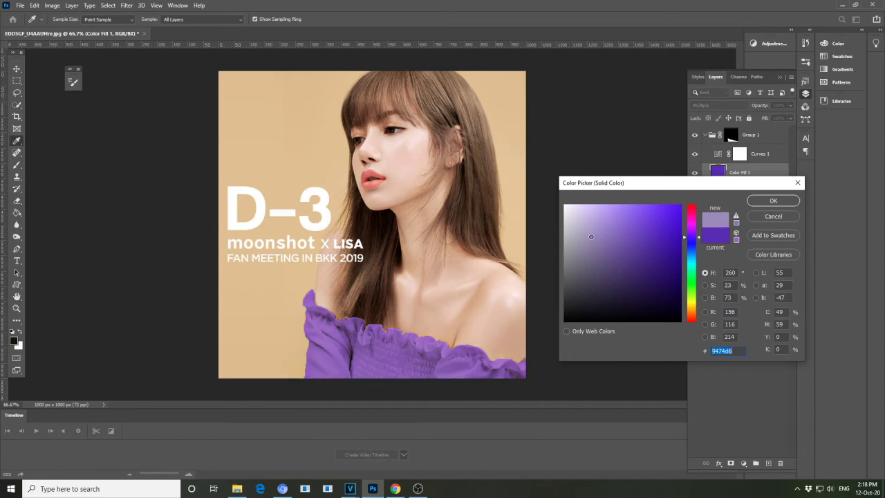
Shift the fill layer's hue to a pinkish red at 344° and set its color to dusty pink c56b83
click(693, 210)
click(598, 222)
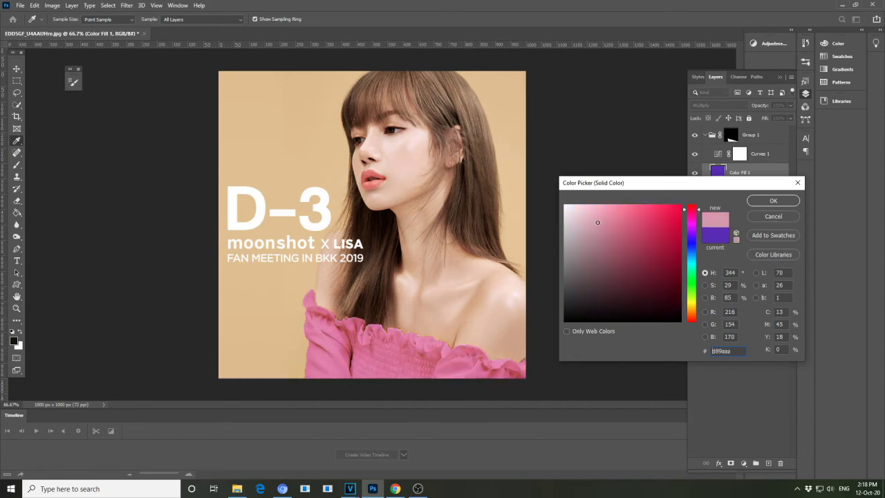
click(616, 222)
click(625, 218)
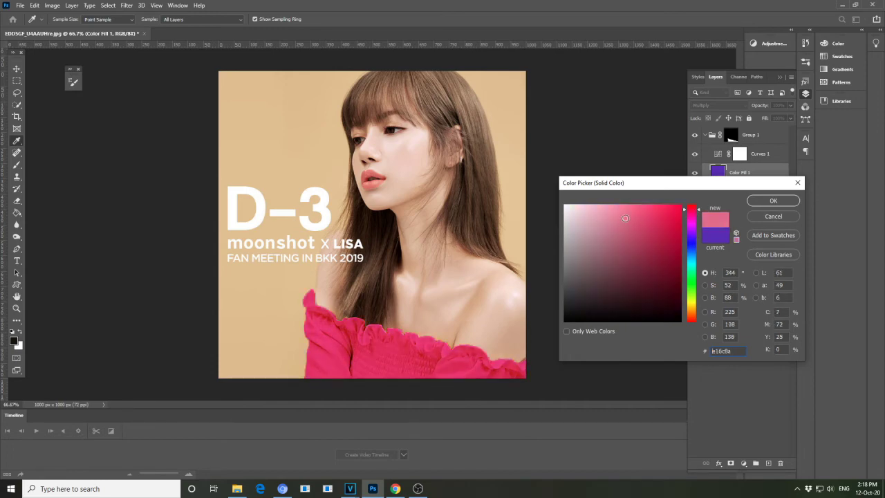
click(608, 220)
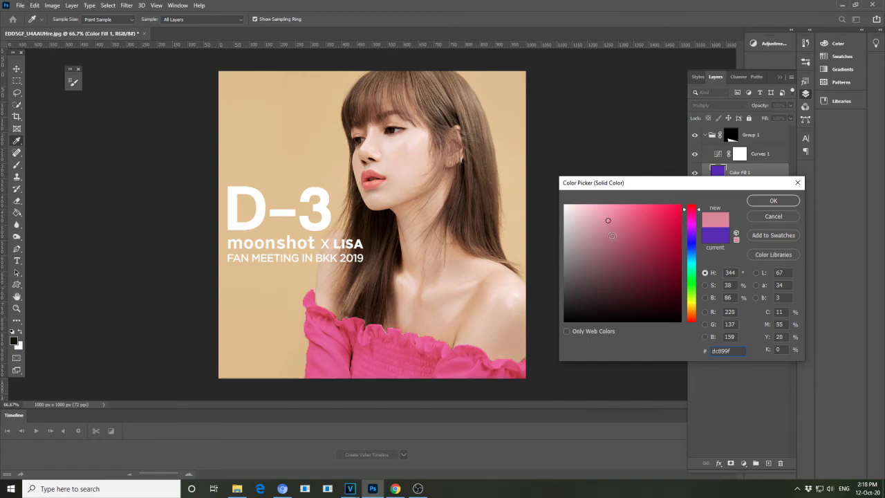
click(611, 236)
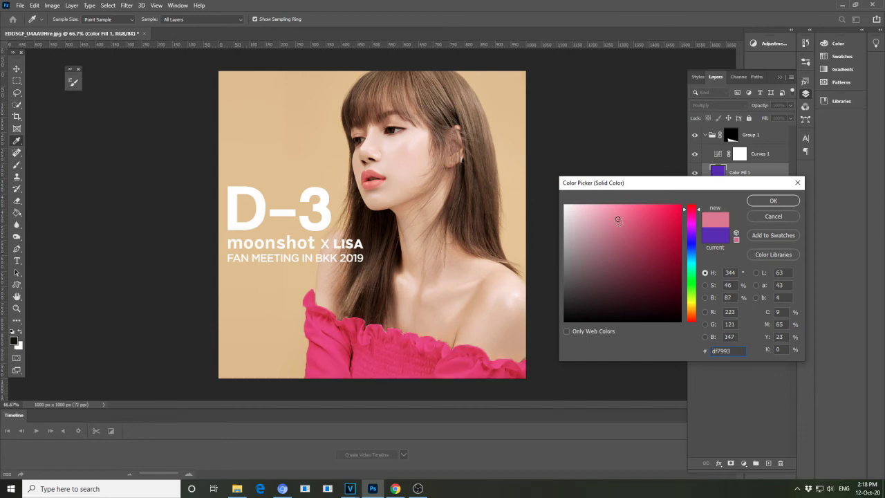
drag(618, 219, 617, 230)
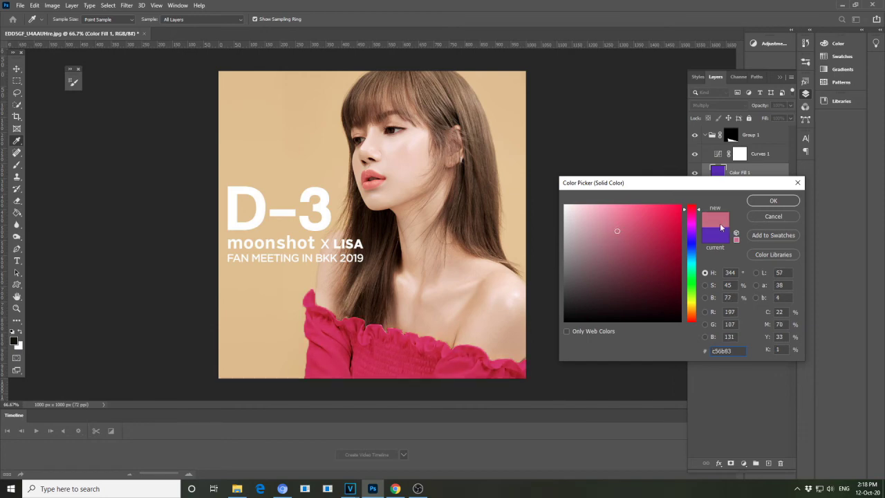
click(773, 201)
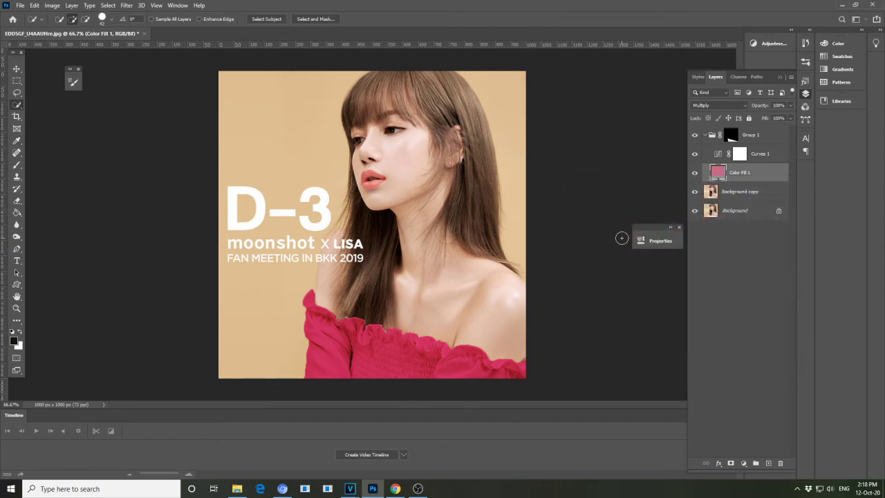
Switch to the Move tool and deselect all layers
click(17, 70)
click(90, 134)
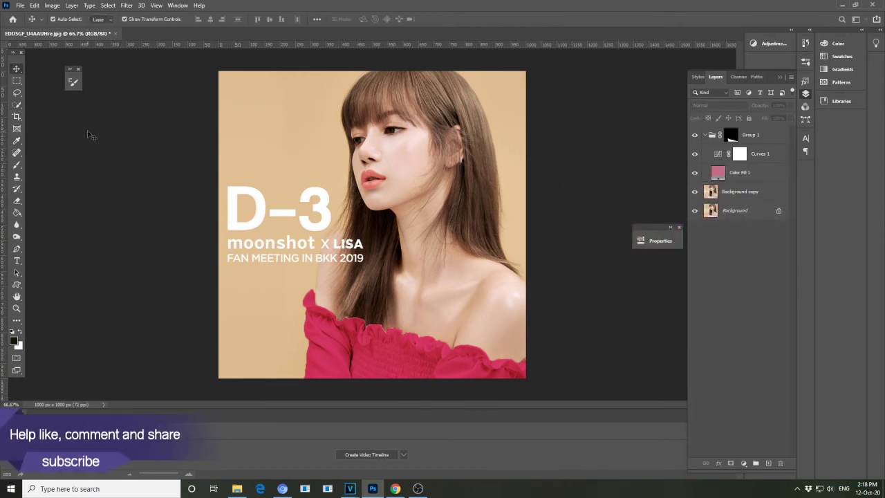
key(ctrl+plus)
key(ctrl+minus)
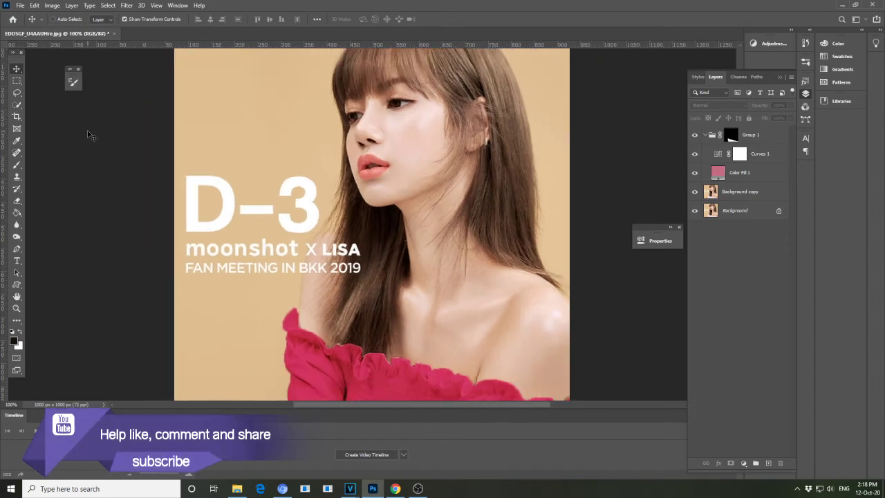
Toggle the visibility of the whole group repeatedly to compare the original blouse with the pink version
click(694, 135)
click(694, 135)
click(694, 135)
click(694, 136)
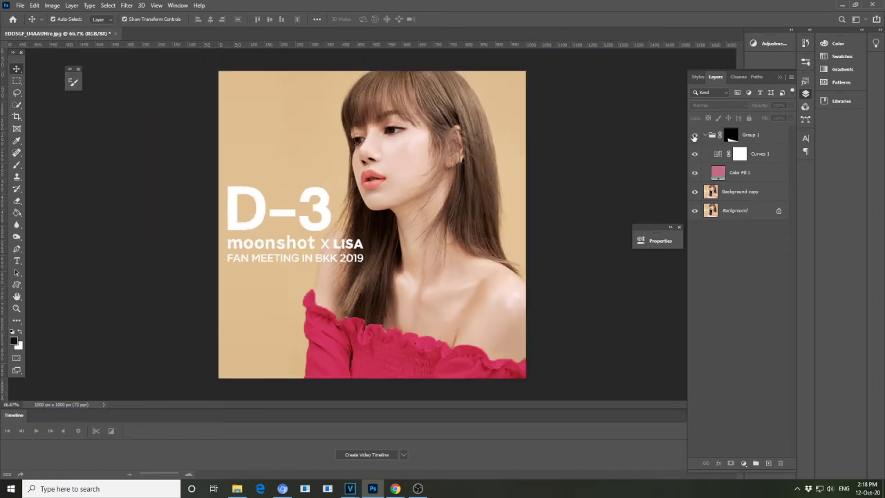
click(694, 135)
click(694, 136)
click(694, 136)
click(694, 135)
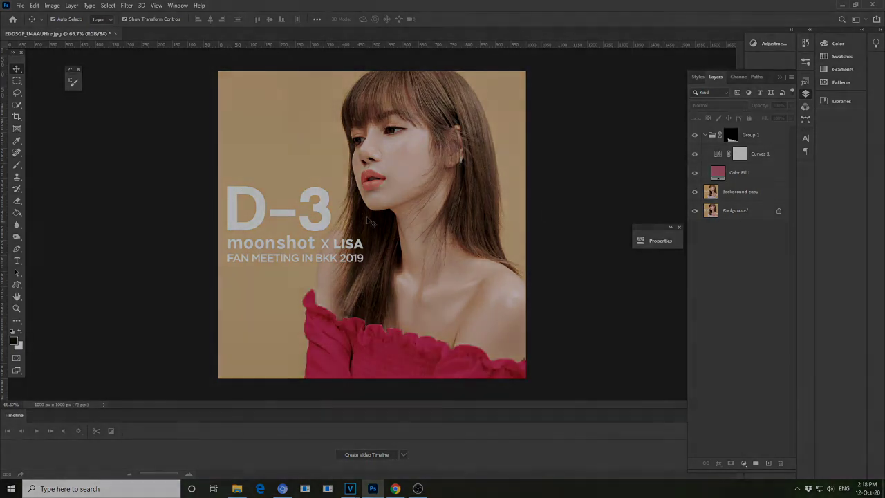